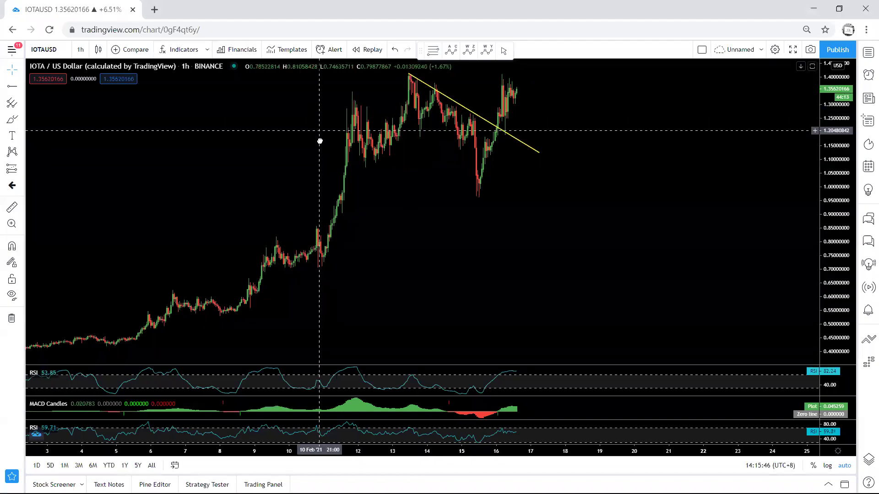
- Circle the sharp dip and rebound around 15 February on the hourly IOTA/USD chart with the freehand pen and erase the mark
drag(836, 142, 835, 155)
drag(708, 144, 773, 234)
scroll(682, 204, up, 2)
drag(843, 261, 520, 133)
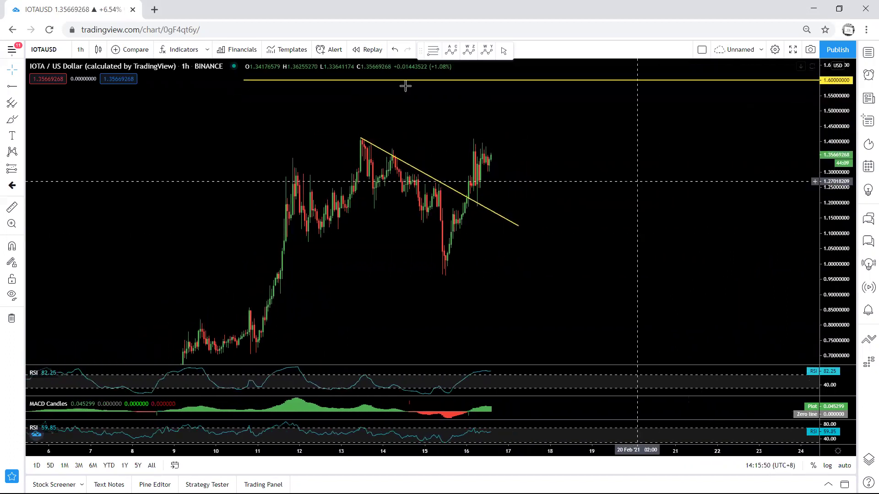
mouse_move(440, 271)
mouse_down()
mouse_move(467, 250)
mouse_move(442, 201)
mouse_move(428, 252)
mouse_move(440, 262)
mouse_up()
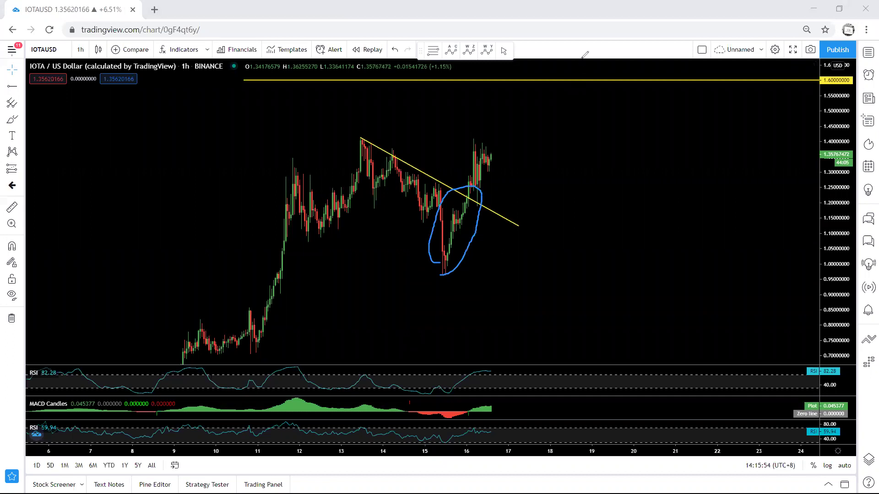
key(ctrl+z)
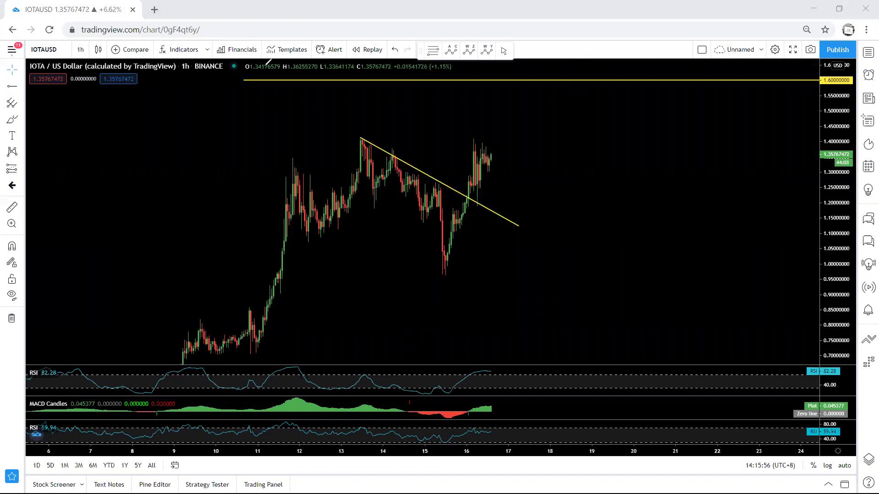
- Circle the latest candles above the yellow trendline, mark the trendline's lower end with a short arrow, and undo both marks
mouse_move(427, 125)
mouse_down()
mouse_move(425, 112)
mouse_move(503, 140)
mouse_move(468, 173)
mouse_move(459, 138)
mouse_up()
click(349, 65)
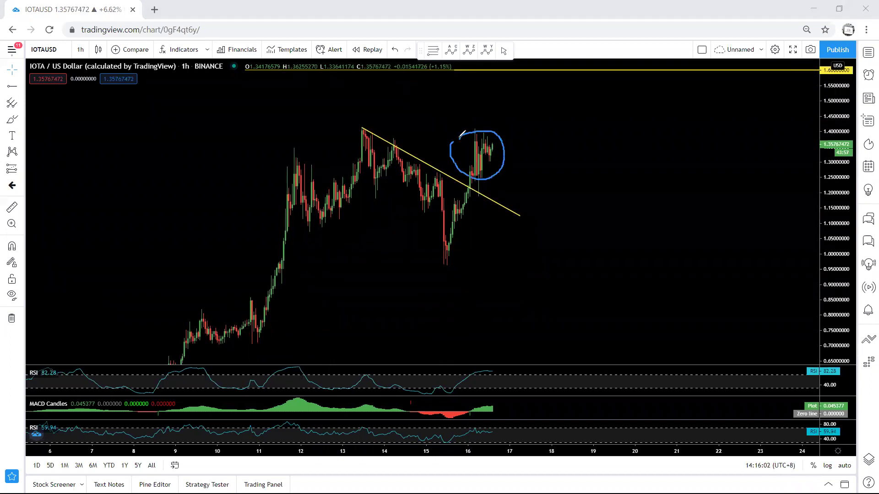
key(ctrl+z)
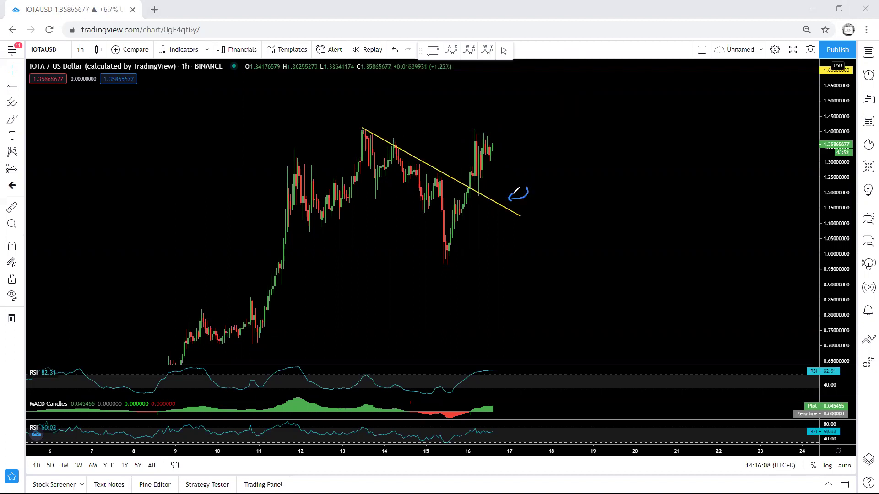
key(ctrl+z)
- Sketch a circle around the latest candles, a line across the recent peaks and an upward arrow to about 1.55, and erase everything
mouse_move(466, 172)
mouse_down()
mouse_move(493, 131)
mouse_move(463, 149)
mouse_move(472, 167)
mouse_up()
mouse_move(353, 124)
mouse_down()
mouse_move(497, 127)
mouse_move(510, 83)
mouse_up()
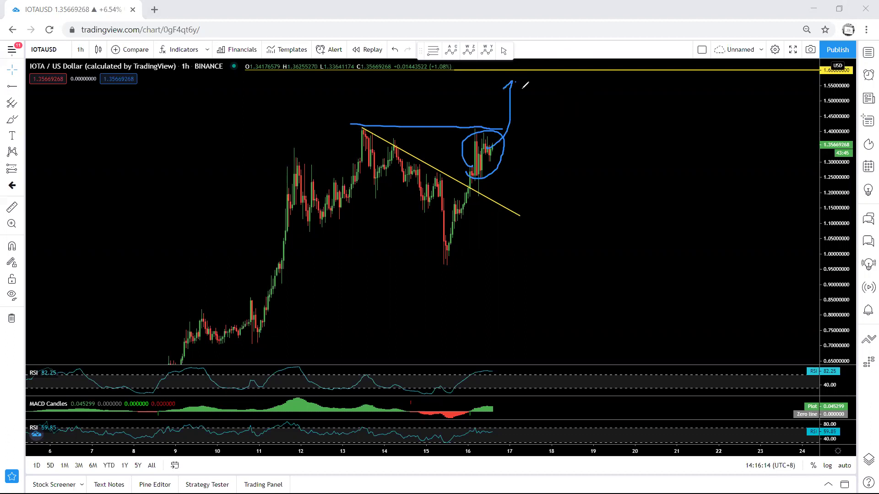
key(e)
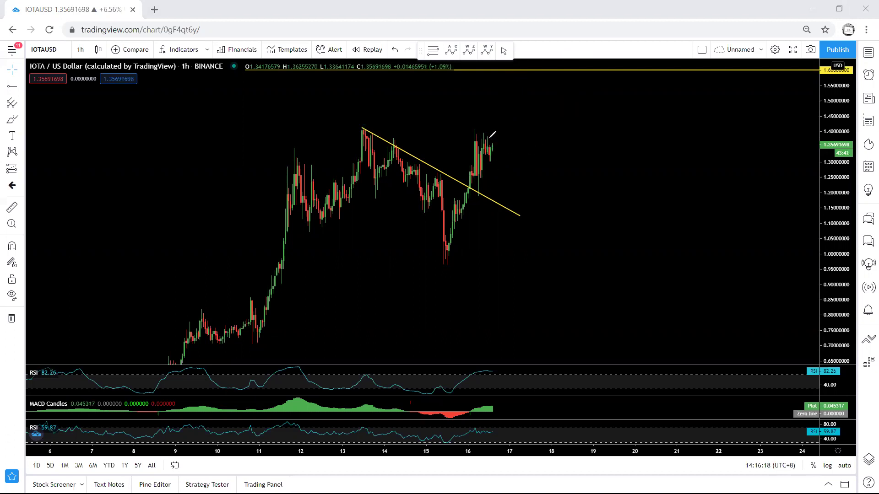
- Try freehand marks beside the 16 February peak and around the last few candles, undoing each one
mouse_move(468, 131)
mouse_down()
mouse_move(506, 129)
mouse_move(504, 175)
mouse_move(468, 132)
mouse_up()
key(ctrl+z)
mouse_move(498, 152)
mouse_down()
mouse_move(493, 130)
mouse_move(490, 142)
mouse_up()
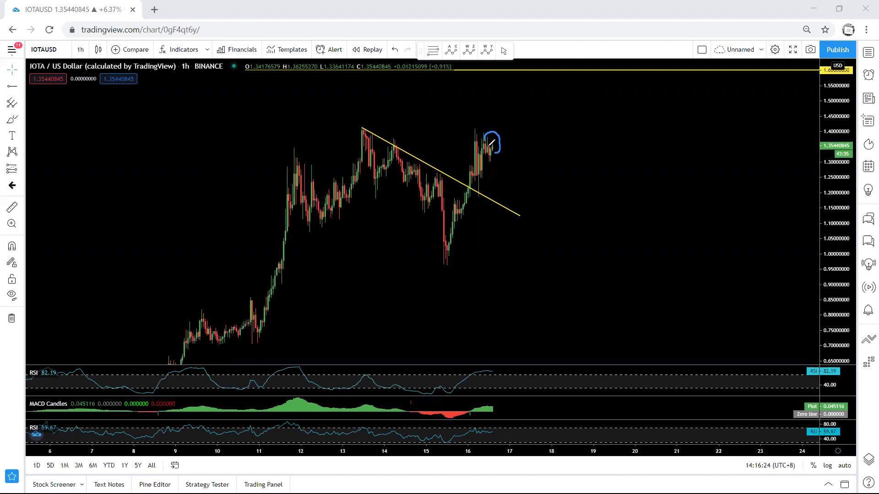
key(ctrl+z)
- Sketch a short downward move from the latest candle with a tall loop beside it twice, undoing the strokes each time
mouse_move(490, 136)
mouse_down()
mouse_move(497, 181)
mouse_move(507, 133)
mouse_move(503, 179)
mouse_up()
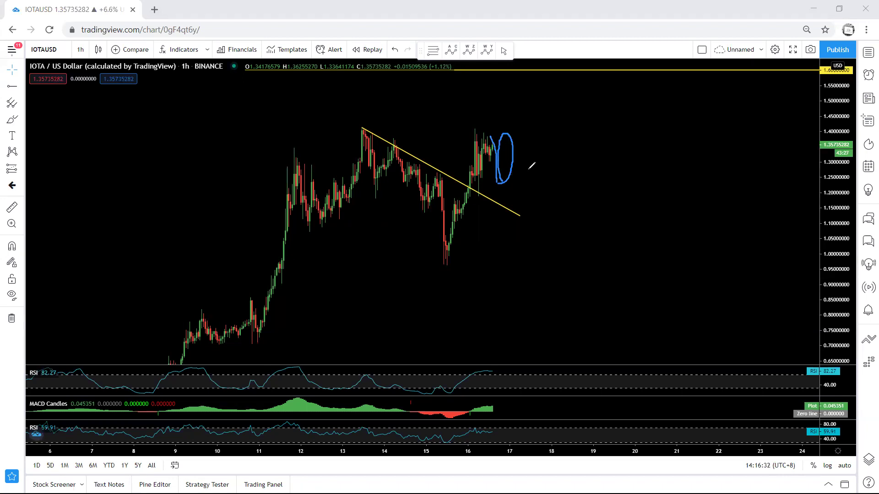
key(ctrl+z)
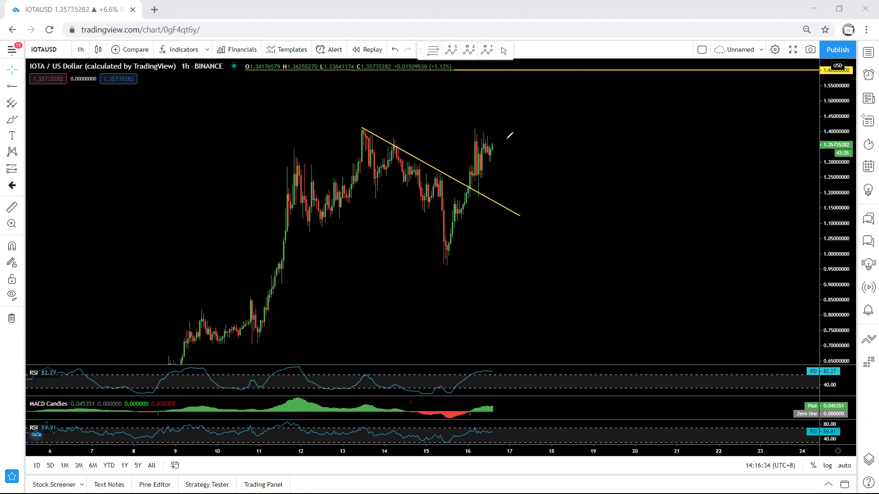
mouse_move(493, 141)
mouse_down()
mouse_move(501, 176)
mouse_move(508, 136)
mouse_move(504, 175)
mouse_up()
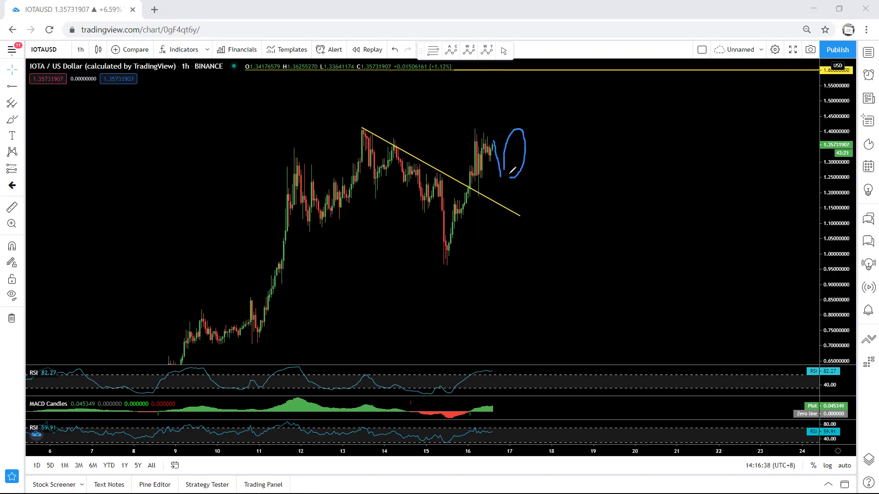
key(ctrl+z)
key(ctrl+z)
- Sketch a rise to about 1.45, a line across the peaks, a zigzag consolidation and an arrow toward 1.55, and erase the drawing
drag(492, 151, 500, 115)
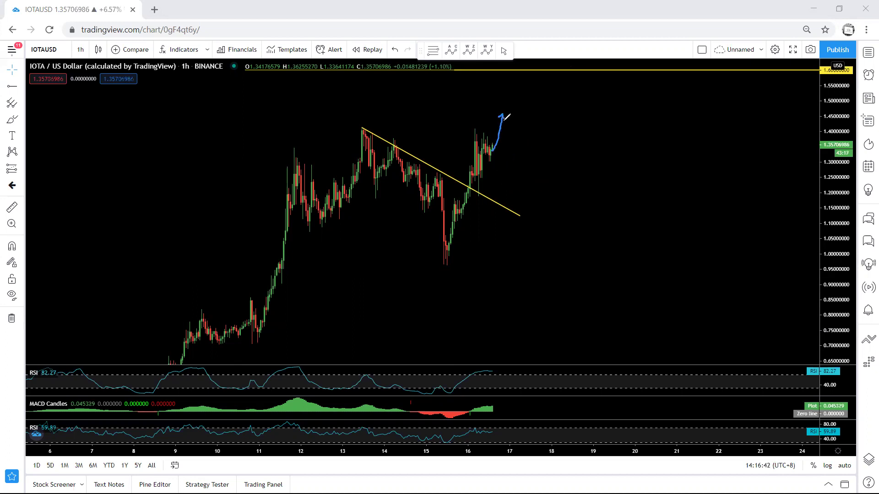
mouse_move(356, 128)
mouse_down()
mouse_move(481, 132)
mouse_move(513, 99)
mouse_move(521, 120)
mouse_move(520, 84)
mouse_up()
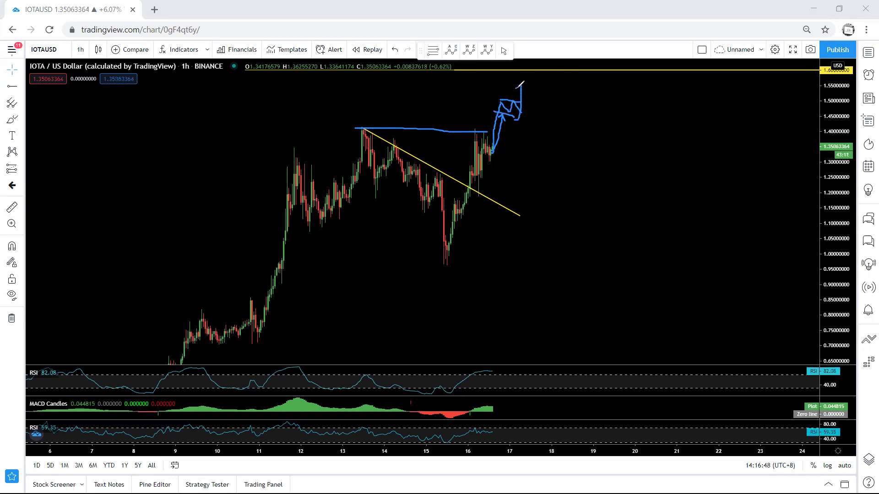
key(e)
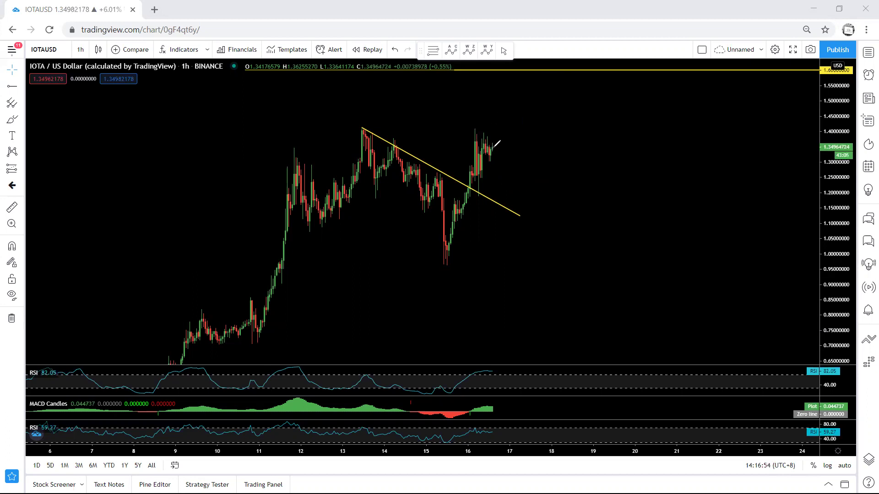
- Redraw the line across the recent peaks with a breakout, consolidation and arrow toward 1.55, and clear the sketch
mouse_move(493, 148)
mouse_down()
mouse_move(494, 182)
mouse_move(520, 133)
mouse_move(503, 157)
mouse_move(494, 151)
mouse_move(506, 116)
mouse_up()
key(e)
key(e)
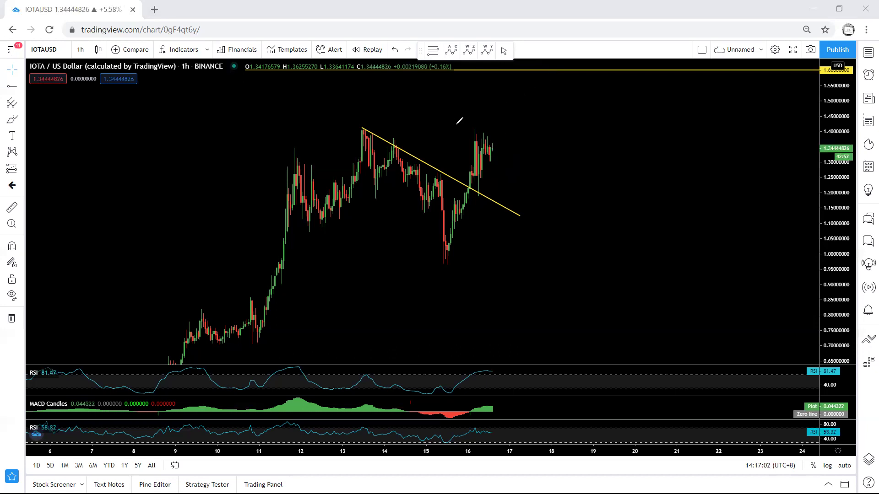
mouse_move(358, 128)
mouse_down()
mouse_move(495, 130)
mouse_move(495, 104)
mouse_move(509, 118)
mouse_move(518, 87)
mouse_move(520, 95)
mouse_up()
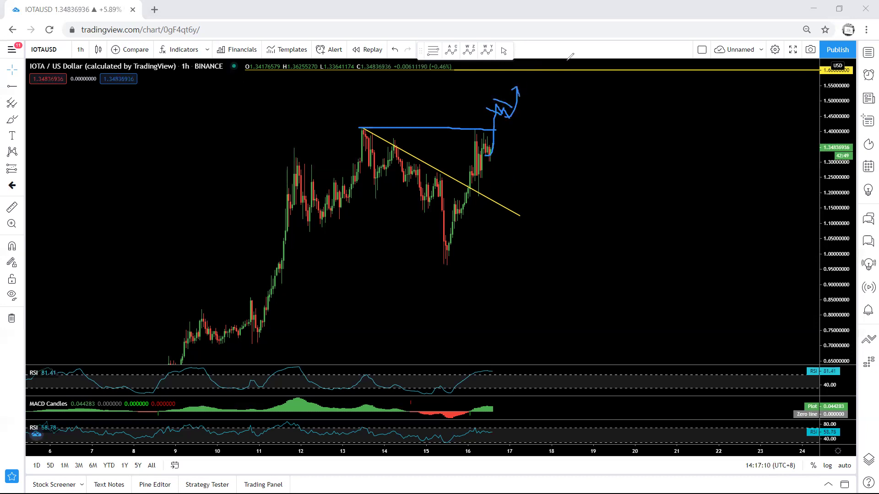
key(e)
- Place a red horizontal ray along the two recent peaks at about 1.4155
click(11, 87)
click(323, 127)
drag(319, 113, 321, 168)
drag(829, 294, 827, 257)
drag(668, 256, 647, 191)
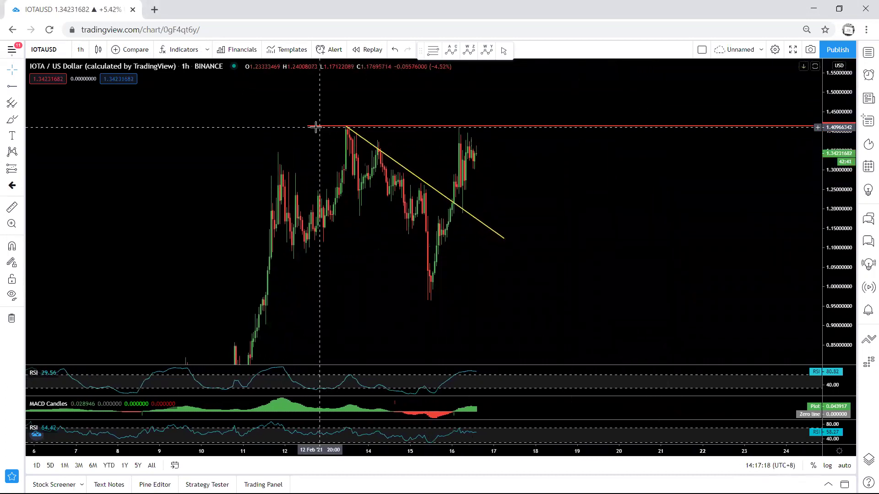
drag(311, 127, 322, 130)
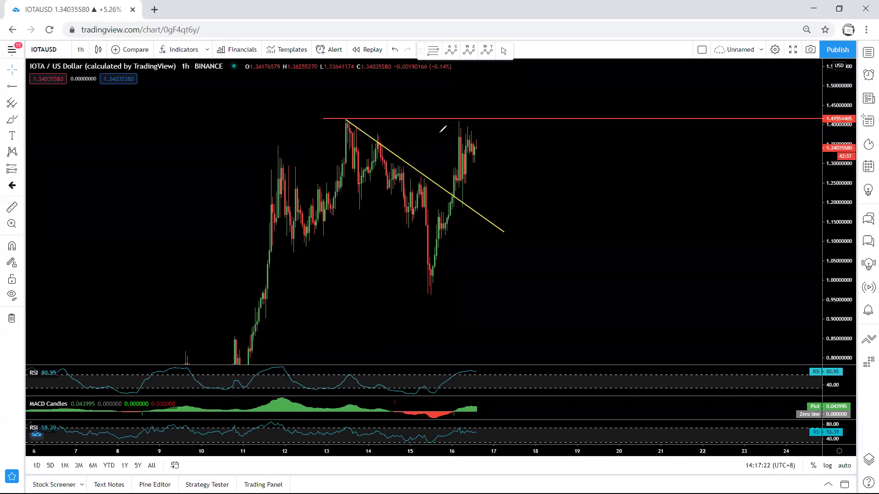
- Sketch a downward path to about 1.24 and an upward arrow to about 1.50 from the latest candle, and clear both
drag(478, 145, 482, 185)
drag(476, 148, 487, 88)
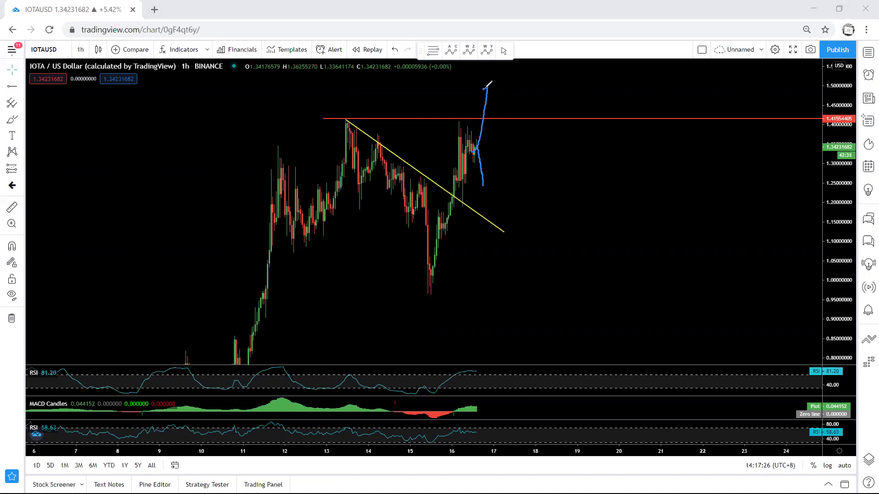
key(Escape)
- Sketch a curve from the latest candles up through the red ray to about 1.47 and undo it
drag(834, 162, 834, 205)
drag(658, 179, 653, 173)
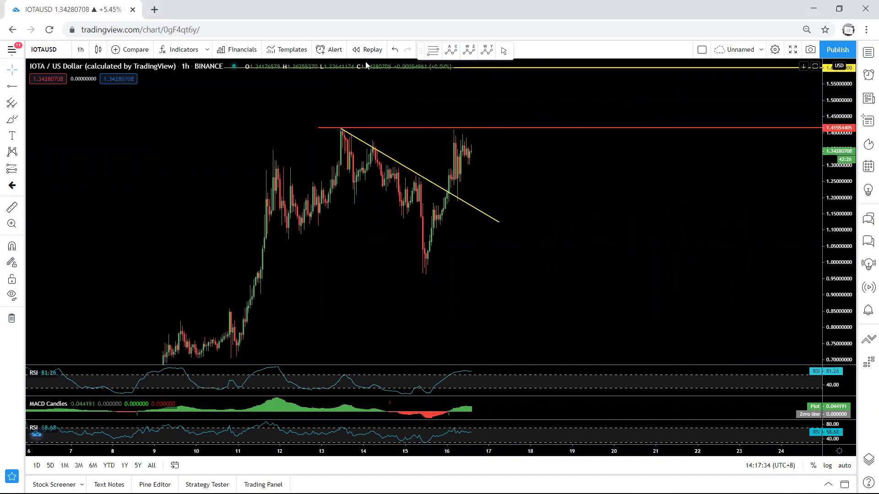
mouse_move(463, 161)
mouse_down()
mouse_move(487, 129)
mouse_move(488, 110)
mouse_up()
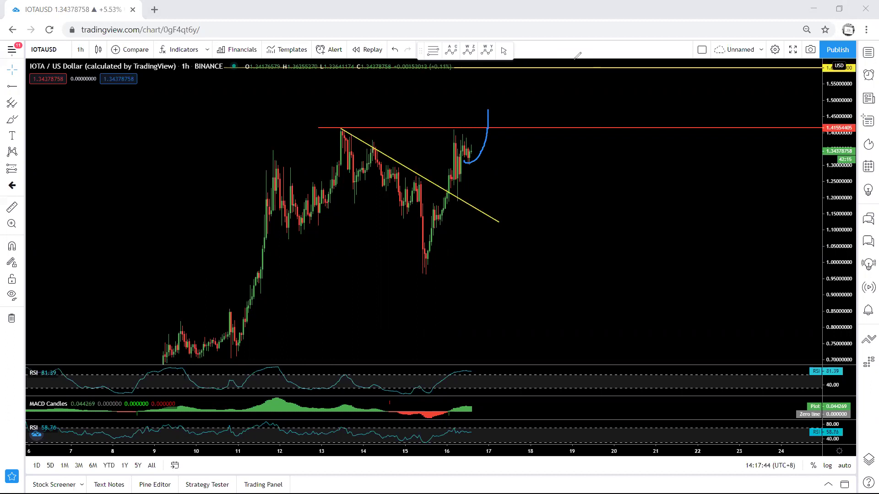
key(ctrl+z)
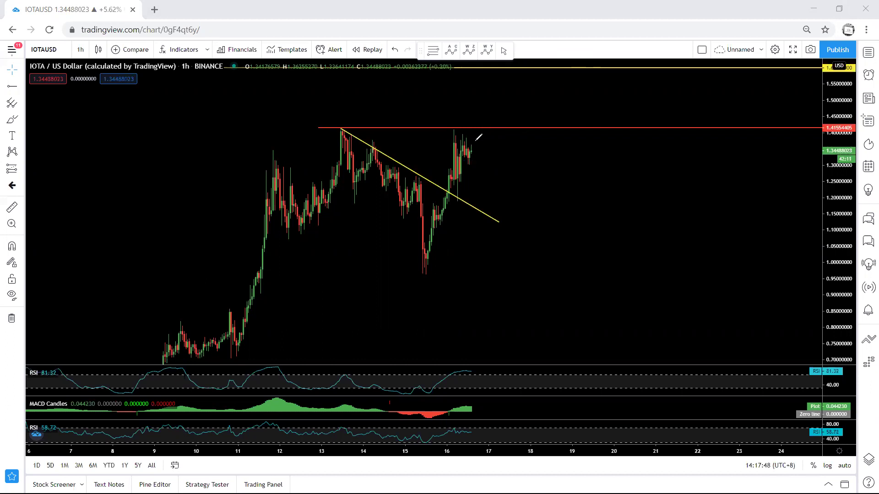
- Sketch a breakout above the red ray with a zigzag channel between about 1.46 and 1.51, and undo the strokes
mouse_move(474, 141)
mouse_down()
mouse_move(480, 172)
mouse_move(504, 133)
mouse_move(487, 155)
mouse_move(494, 178)
mouse_move(481, 111)
mouse_move(502, 100)
mouse_move(511, 110)
mouse_move(513, 101)
mouse_move(511, 113)
mouse_up()
key(ctrl+z)
key(ctrl+z)
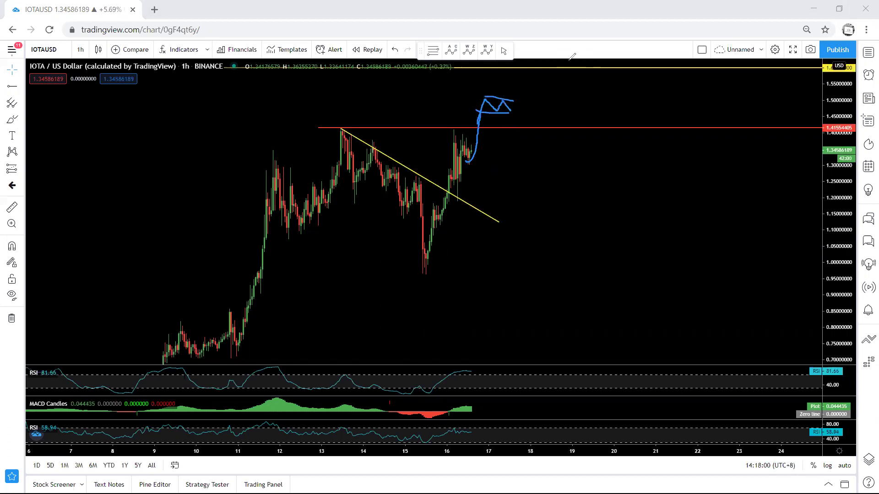
key(ctrl+z)
key(ctrl+z)
key(ctrl+z)
- Mark the red ray with a freehand arrow, clear the arrow, and delete the red ray from the chart
drag(554, 99, 540, 125)
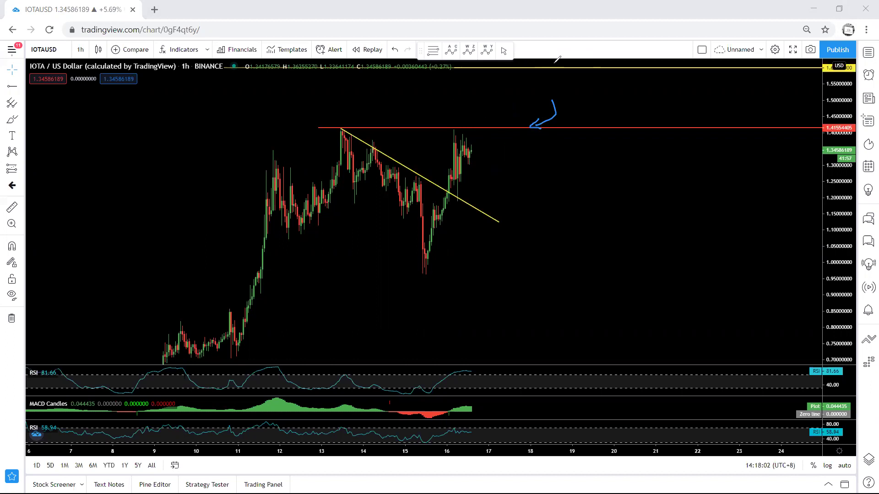
key(Escape)
click(437, 128)
key(Delete)
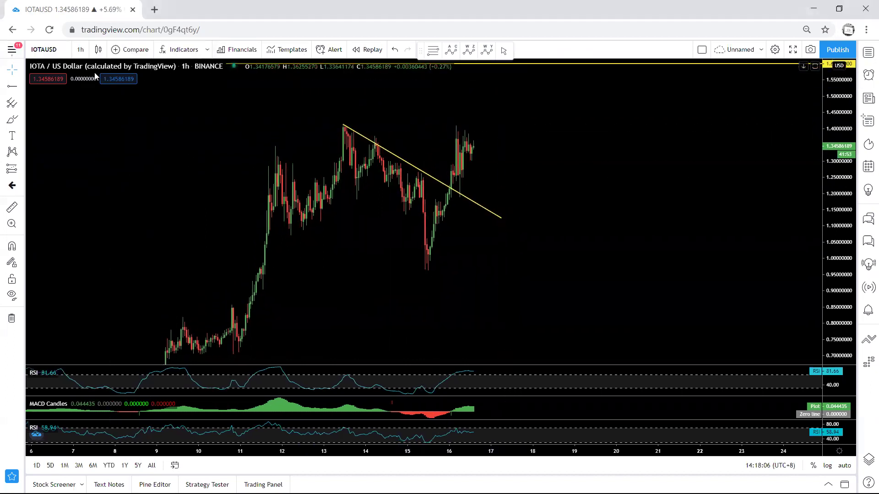
- Switch the chart to the 15-minute interval and examine the latest candles around the trendline breakout
click(81, 49)
click(88, 141)
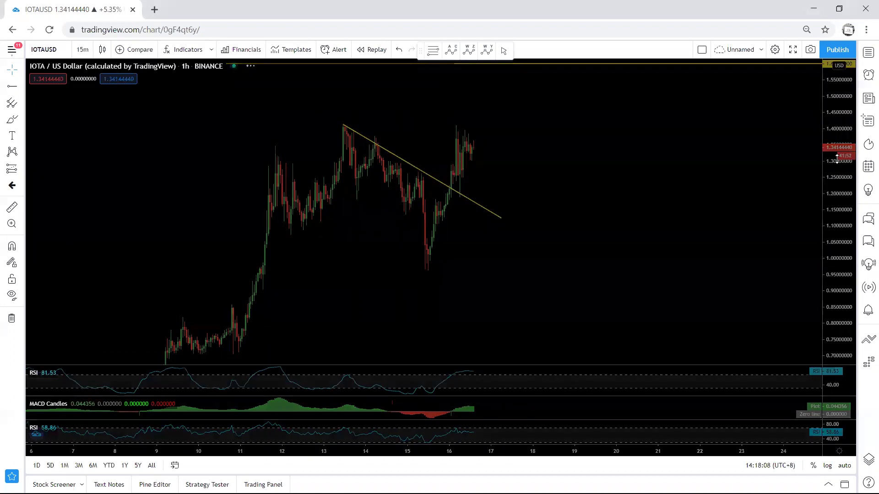
drag(838, 182, 838, 204)
drag(635, 147, 647, 172)
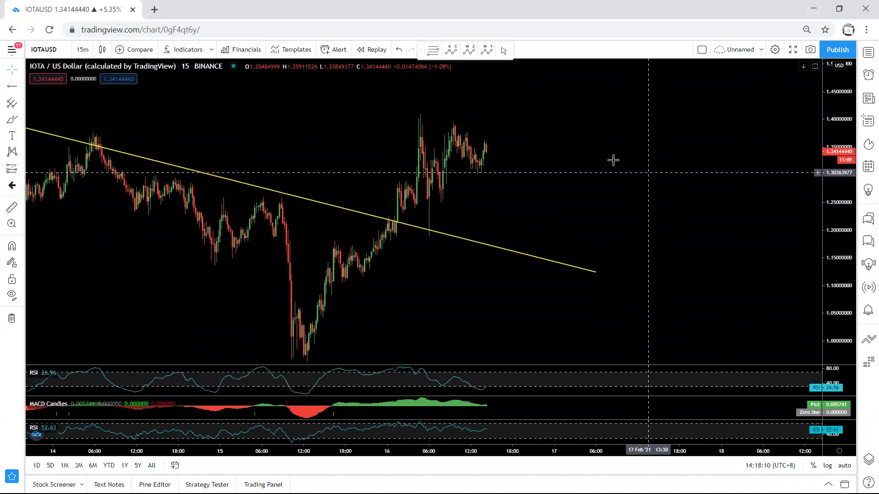
- Sketch upward and downward moves beside the latest 15-minute candles and a line across the recent peaks, and erase them
mouse_move(476, 165)
mouse_down()
mouse_move(495, 122)
mouse_move(498, 131)
mouse_up()
drag(512, 160, 525, 197)
drag(403, 108, 455, 108)
key(e)
- Switch the chart to the 1-day interval and examine the steep February rally
drag(325, 128, 343, 111)
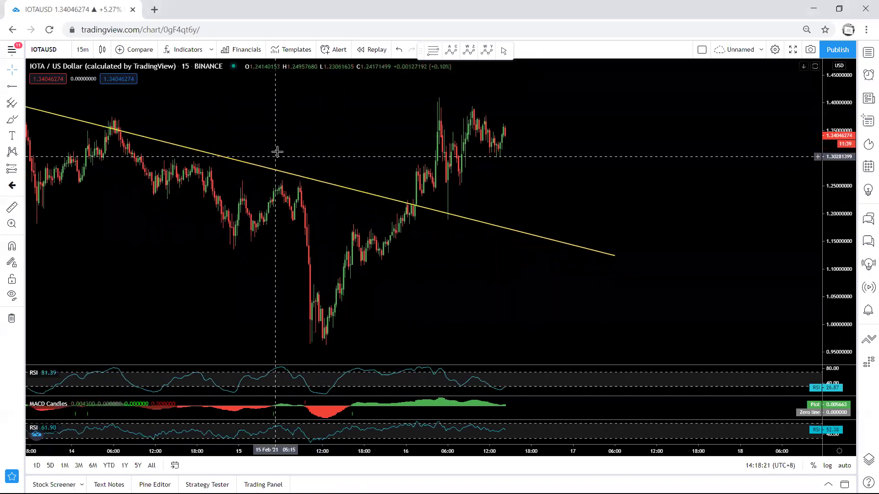
click(83, 50)
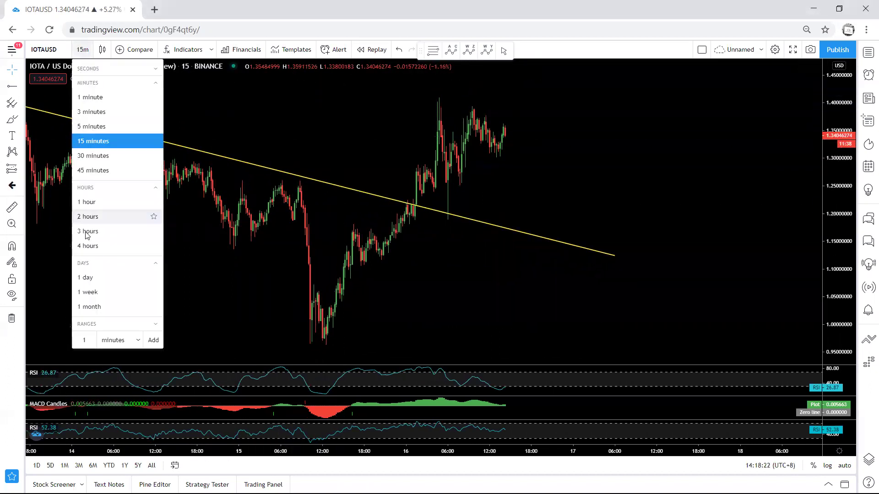
click(87, 278)
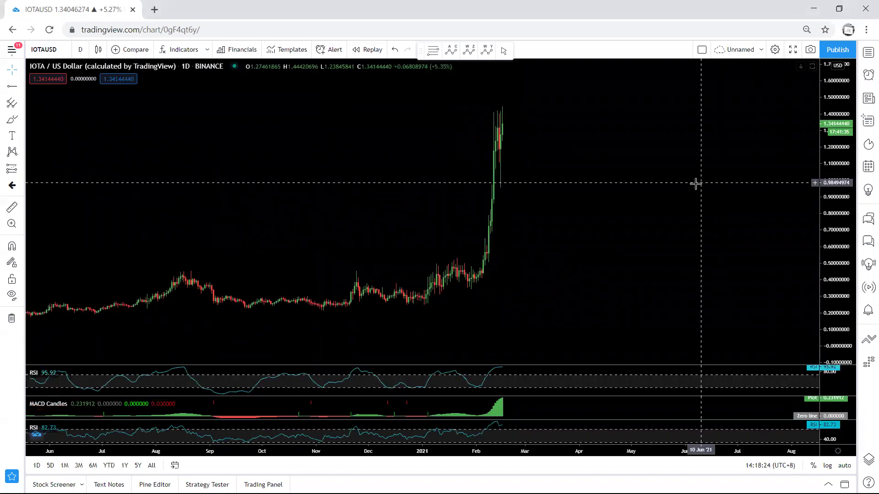
drag(500, 153, 462, 137)
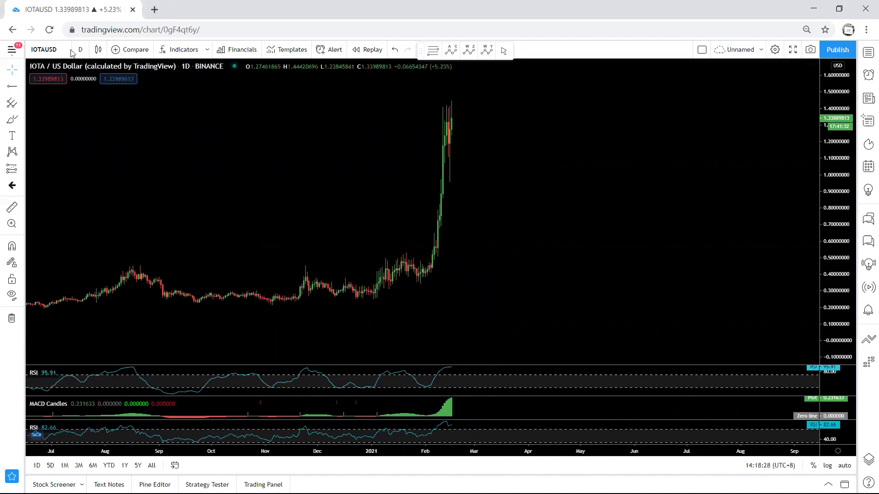
- Switch the IOTA/USD chart to the 4-hour interval with the recent peaks and the 1.60 line in view
click(44, 49)
click(616, 127)
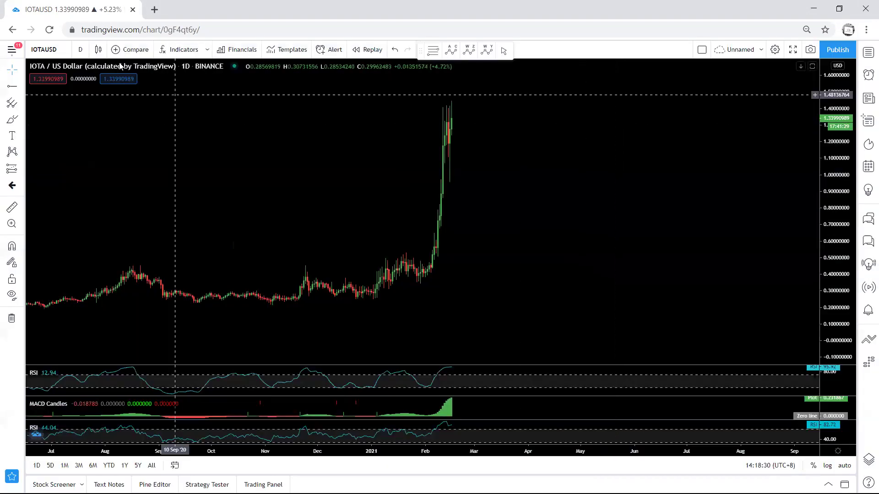
click(80, 49)
click(89, 246)
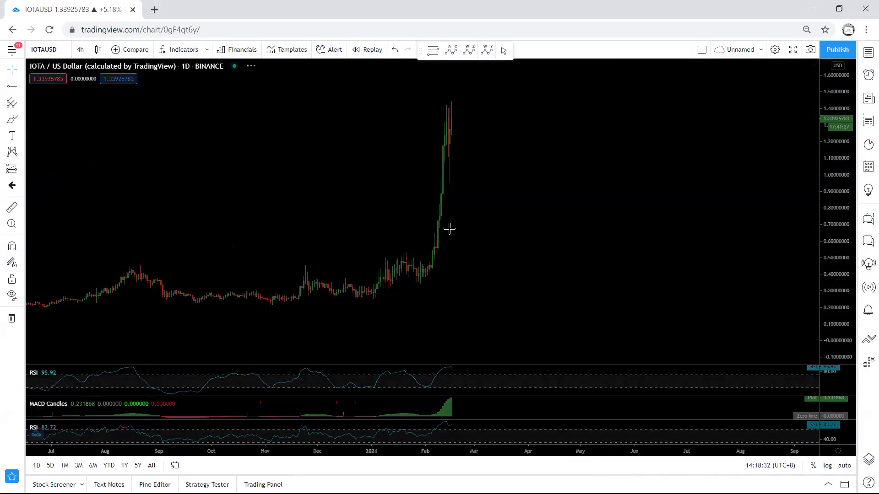
drag(435, 197, 450, 224)
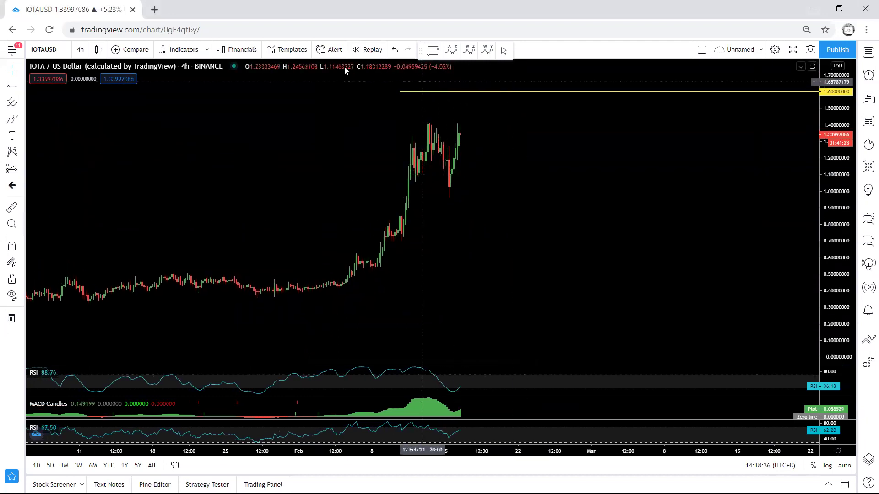
- Sketch a line across the recent 4-hour peaks with a rising stroke through the latest candles, and erase both
key(ctrl+2)
mouse_move(453, 139)
mouse_down()
mouse_move(463, 120)
mouse_move(475, 122)
mouse_up()
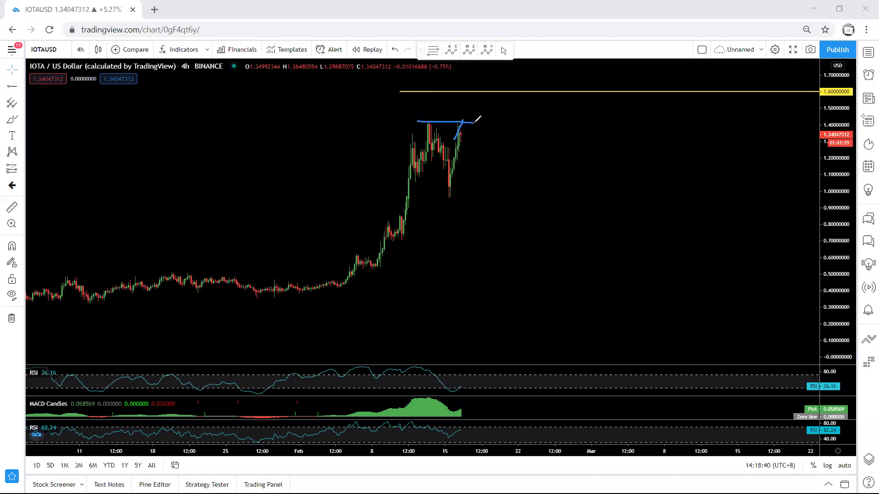
double_click(485, 405)
double_click(473, 266)
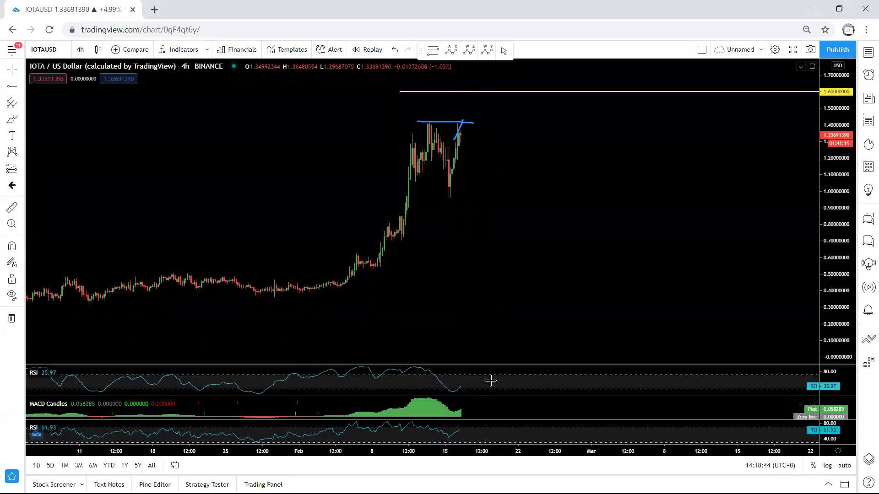
double_click(490, 383)
double_click(508, 269)
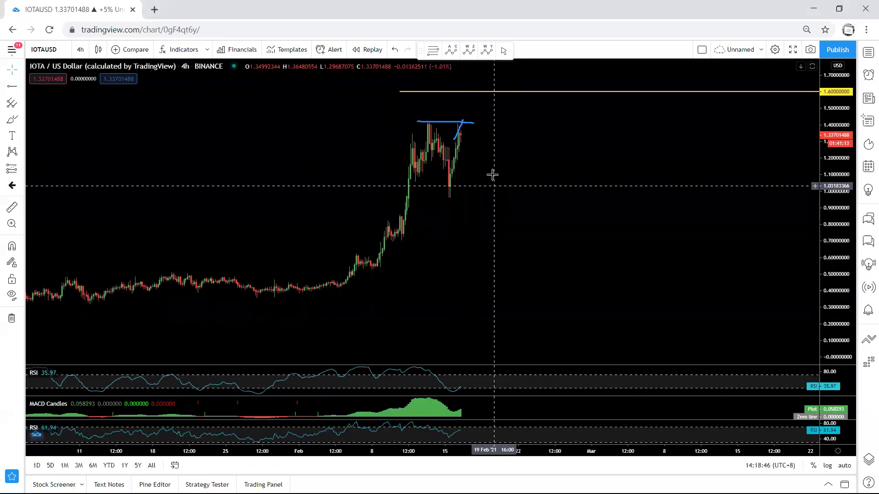
key(Escape)
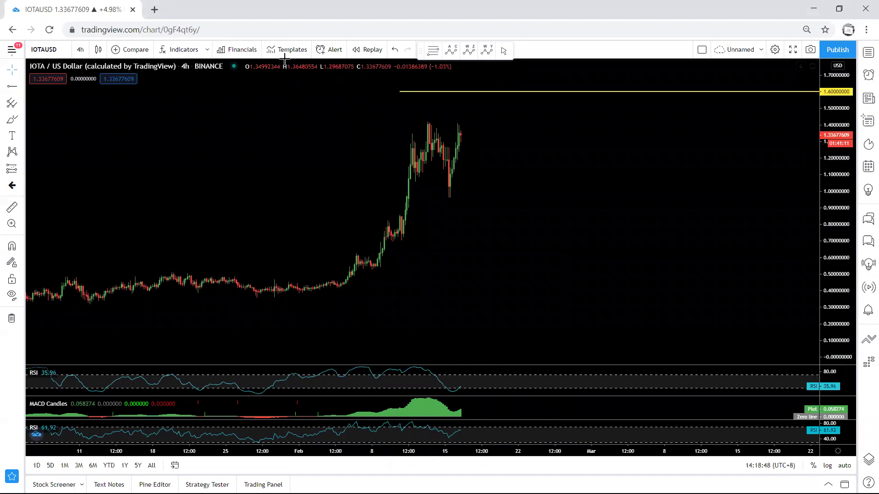
- Sketch a pullback and rebound beside the latest 4-hour candles with a line along the recent peaks, and erase the strokes
drag(453, 136, 484, 196)
drag(426, 127, 467, 127)
mouse_move(447, 199)
mouse_down()
mouse_move(483, 199)
mouse_move(502, 141)
mouse_up()
mouse_move(509, 98)
mouse_down()
mouse_move(511, 80)
mouse_move(529, 104)
mouse_up()
key(e)
- Circle the whole consolidation zone after the rally on the 4-hour chart, and erase the annotations
mouse_move(388, 160)
mouse_down()
mouse_move(463, 104)
mouse_move(509, 187)
mouse_move(399, 143)
mouse_up()
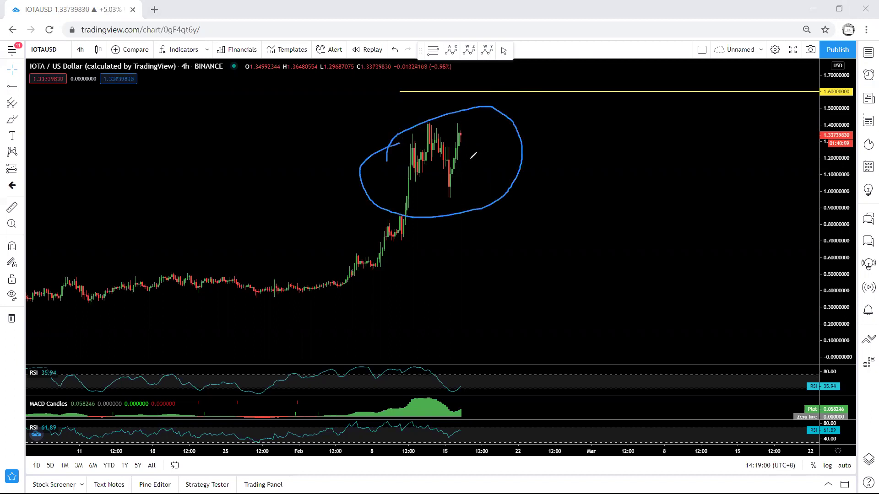
key(e)
mouse_move(470, 124)
mouse_down()
mouse_move(464, 139)
mouse_move(459, 127)
mouse_up()
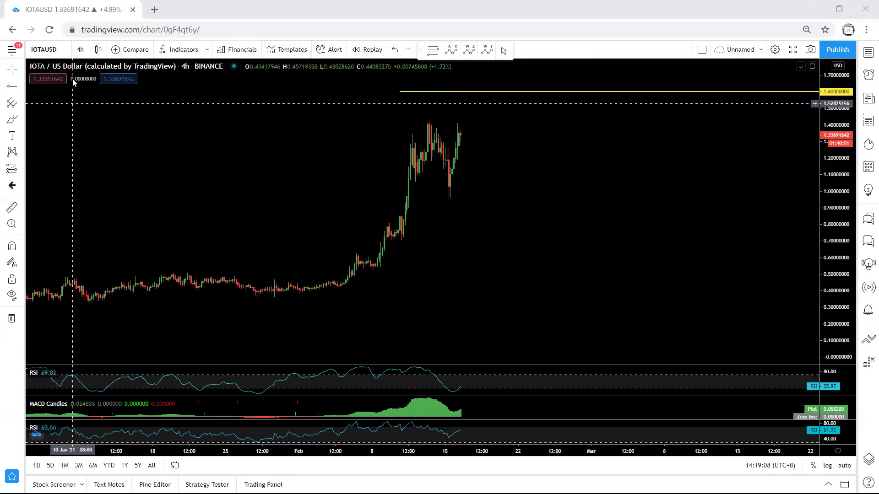
- Switch the chart to the 1-hour interval and frame the descending trendline, the latest candles and the 1.60 line
click(80, 49)
click(87, 202)
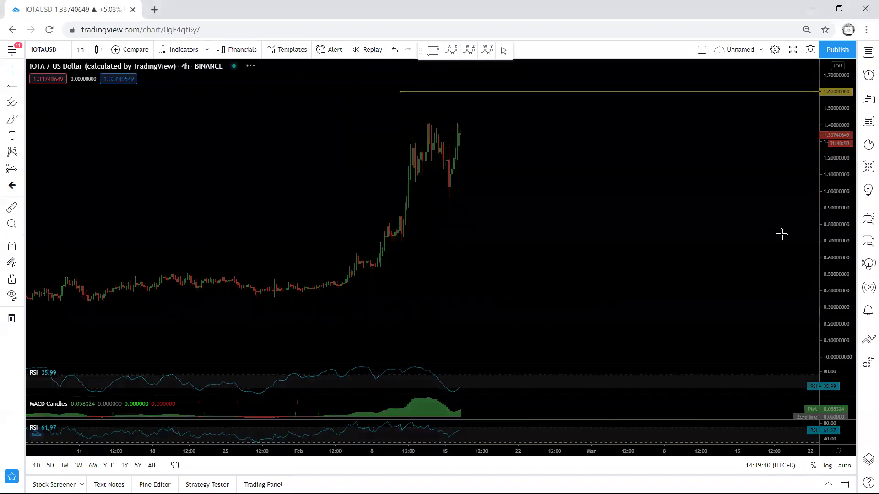
drag(832, 247, 832, 263)
drag(558, 207, 590, 251)
drag(281, 118, 276, 138)
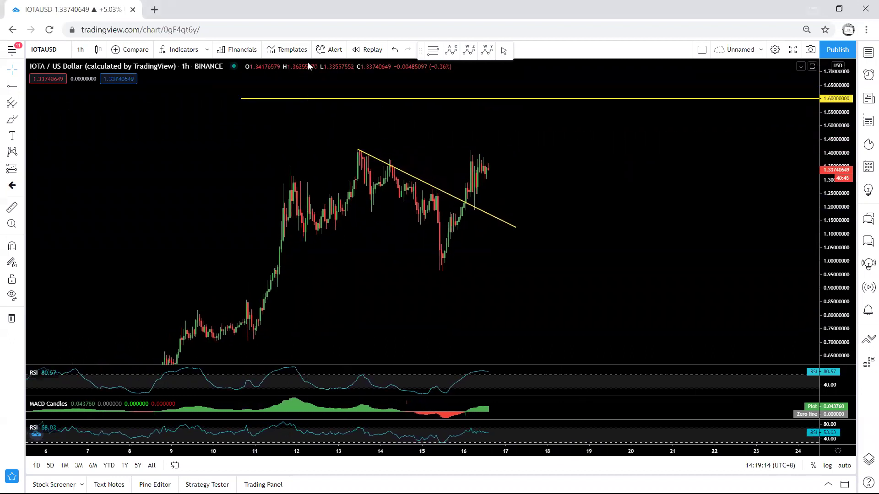
- Circle the latest 1-hour candles, sketch a line across the peaks and a rising move from the recent low, and erase them
mouse_move(463, 178)
mouse_down()
mouse_move(485, 183)
mouse_move(501, 172)
mouse_move(485, 140)
mouse_move(462, 153)
mouse_move(466, 179)
mouse_up()
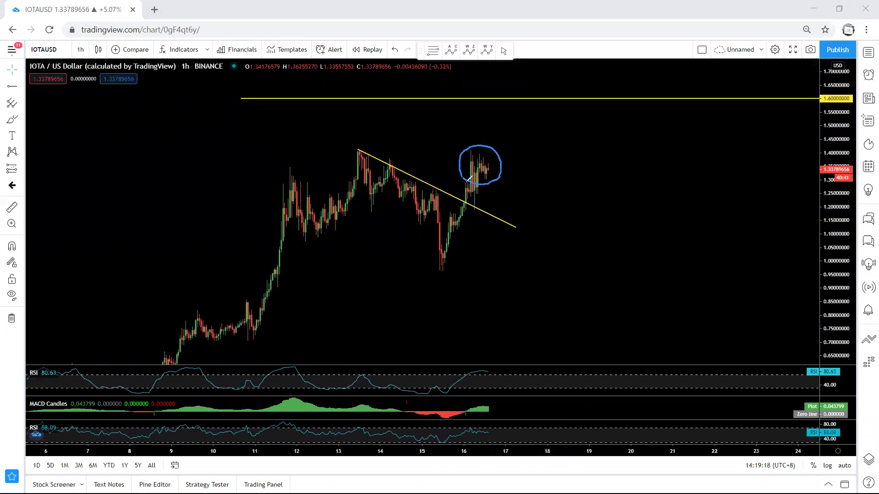
mouse_move(346, 146)
mouse_down()
mouse_move(484, 146)
mouse_move(525, 263)
mouse_move(504, 260)
mouse_move(503, 171)
mouse_up()
mouse_move(444, 276)
mouse_down()
mouse_move(507, 272)
mouse_move(574, 105)
mouse_move(558, 116)
mouse_move(589, 129)
mouse_up()
key(e)
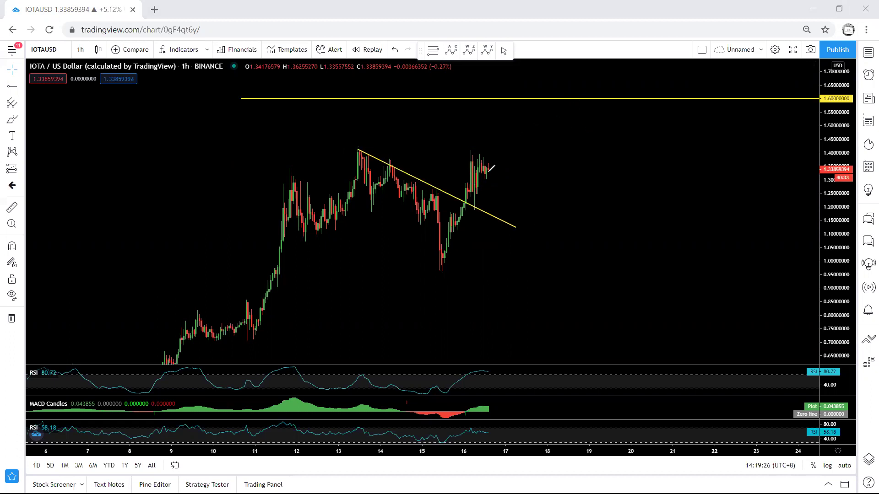
- Sketch a dip and rebound beside the latest 1-hour candles and mark the resistance along the recent peaks, erasing the strokes
mouse_move(490, 167)
mouse_down()
mouse_move(500, 195)
mouse_move(519, 158)
mouse_move(502, 157)
mouse_move(502, 194)
mouse_move(542, 176)
mouse_move(547, 185)
mouse_move(540, 183)
mouse_up()
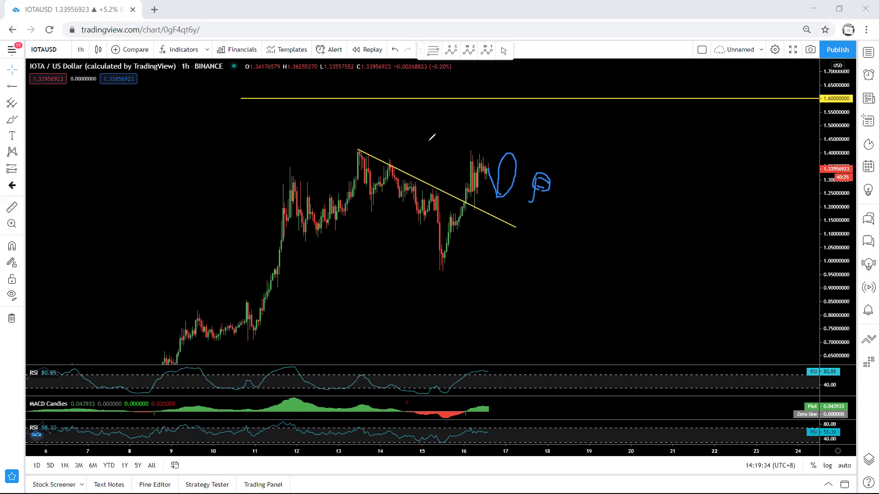
mouse_move(357, 148)
mouse_down()
mouse_move(486, 146)
mouse_move(458, 148)
mouse_up()
key(e)
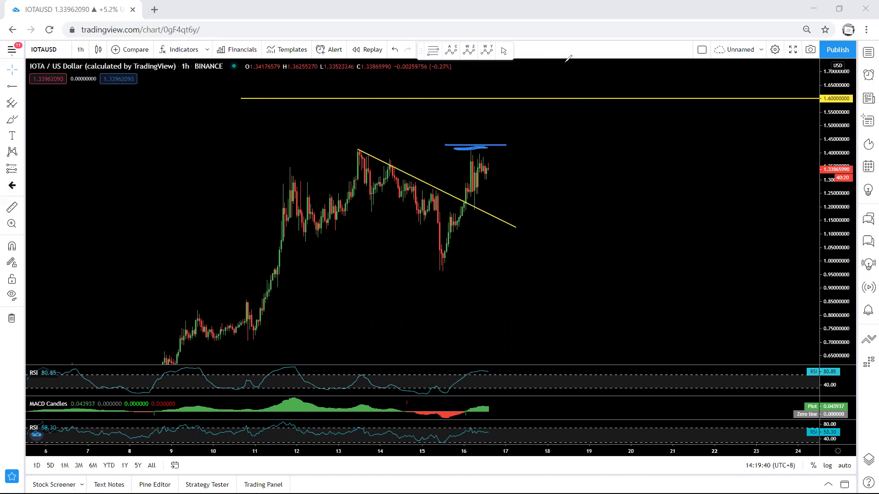
key(e)
- Sketch a stepped rise to the 1.60 line, and separately a rejection at the peaks falling to about 0.95, erasing each scenario
mouse_move(478, 177)
mouse_down()
mouse_move(497, 128)
mouse_move(509, 136)
mouse_move(502, 120)
mouse_move(492, 134)
mouse_move(521, 137)
mouse_move(531, 103)
mouse_move(541, 114)
mouse_up()
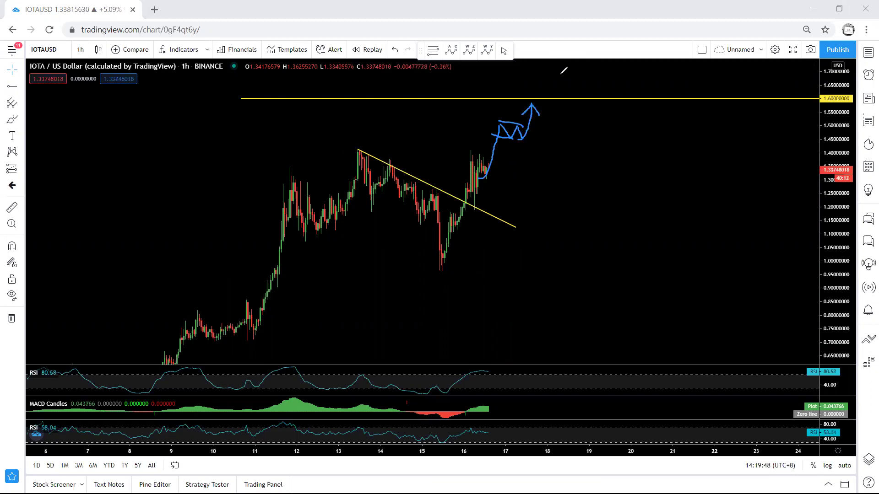
key(e)
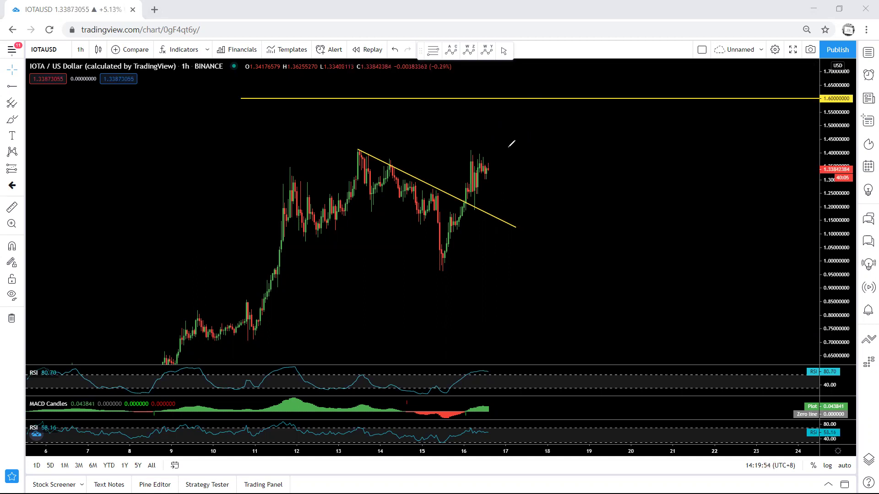
mouse_move(480, 175)
mouse_down()
mouse_move(497, 148)
mouse_move(534, 277)
mouse_up()
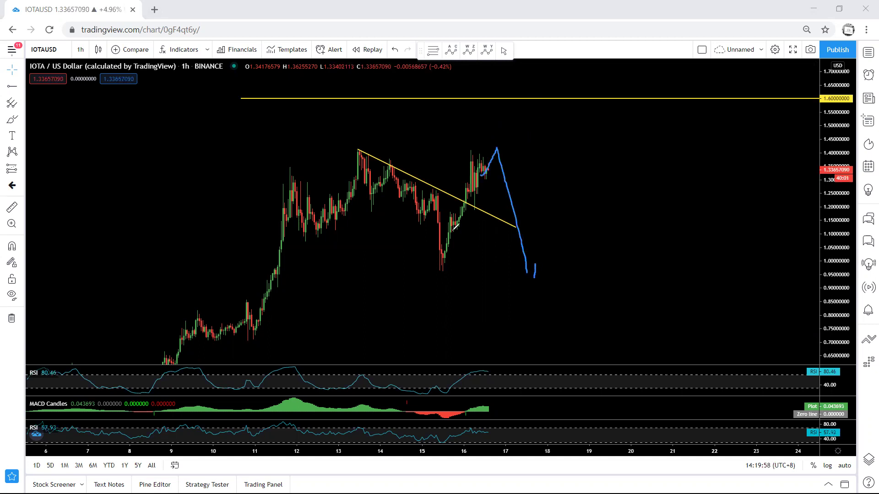
drag(362, 148, 501, 147)
drag(468, 272, 506, 271)
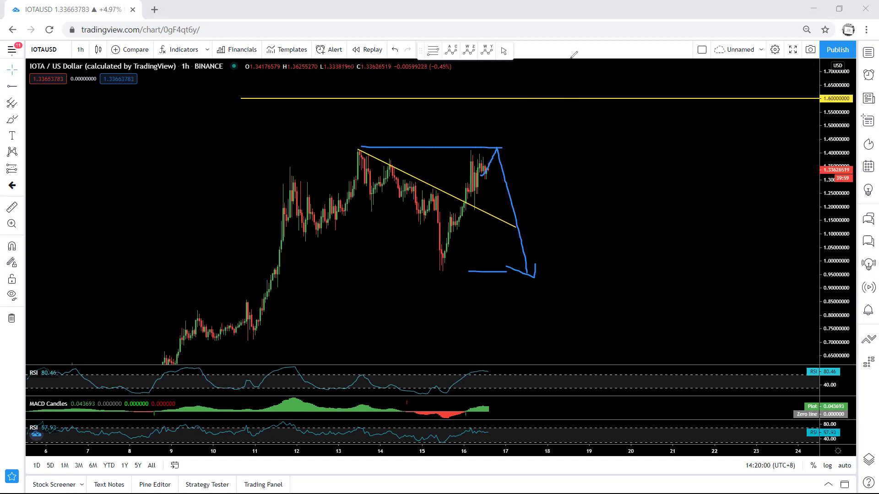
key(e)
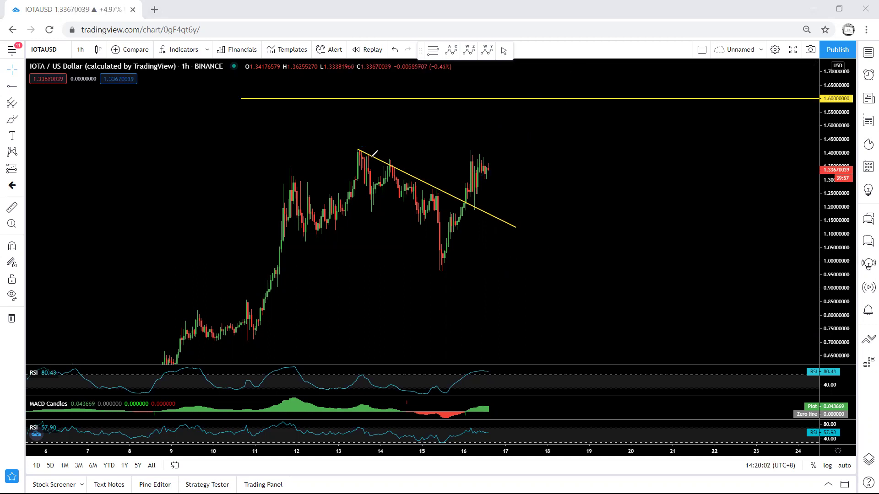
- Sketch a resistance line across the two 1-hour peaks and a breakout stroke above it, and erase both
drag(354, 147, 515, 145)
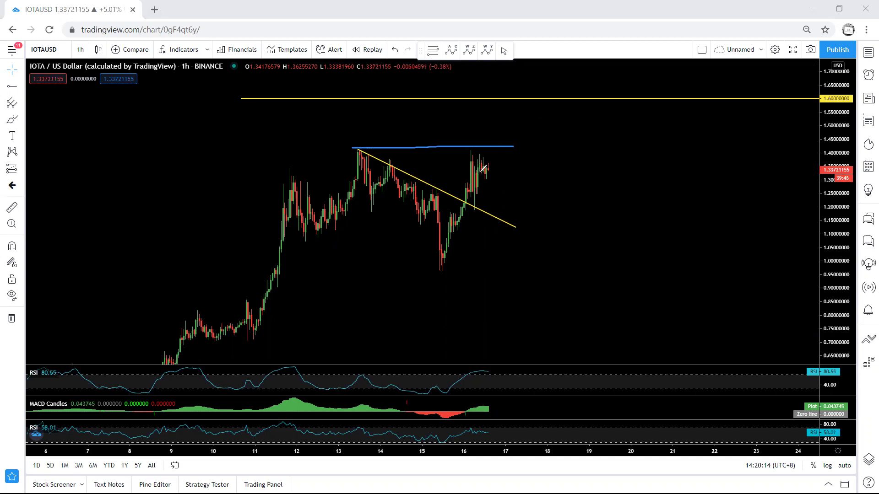
drag(483, 180, 504, 131)
key(e)
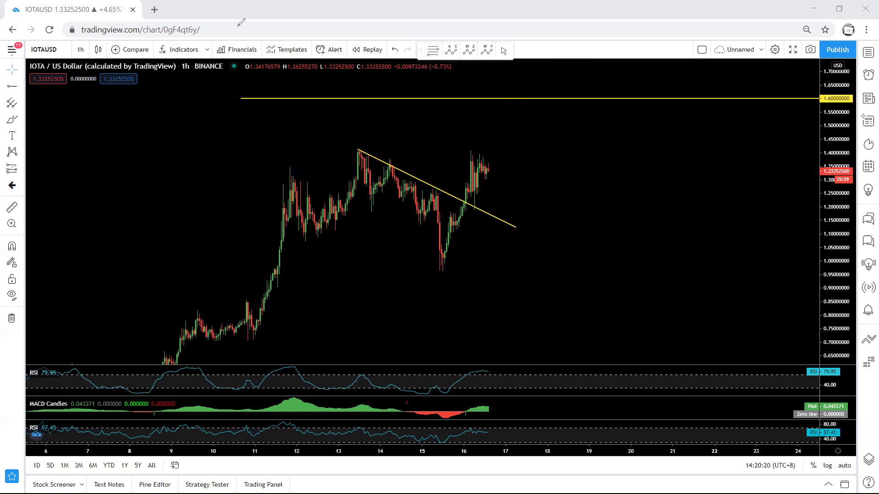
- Circle the latest 1-hour candles above the broken trendline, and remove the circle
drag(239, 151, 256, 95)
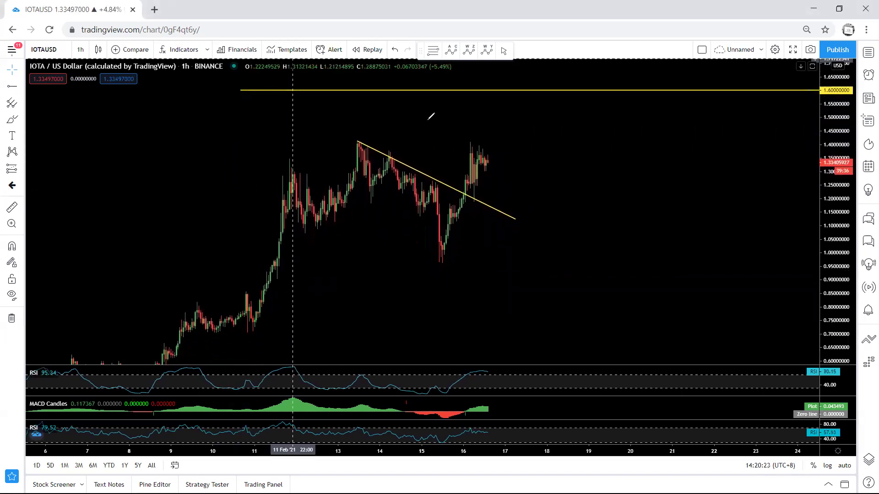
mouse_move(464, 146)
mouse_down()
mouse_move(513, 153)
mouse_move(469, 183)
mouse_move(479, 143)
mouse_up()
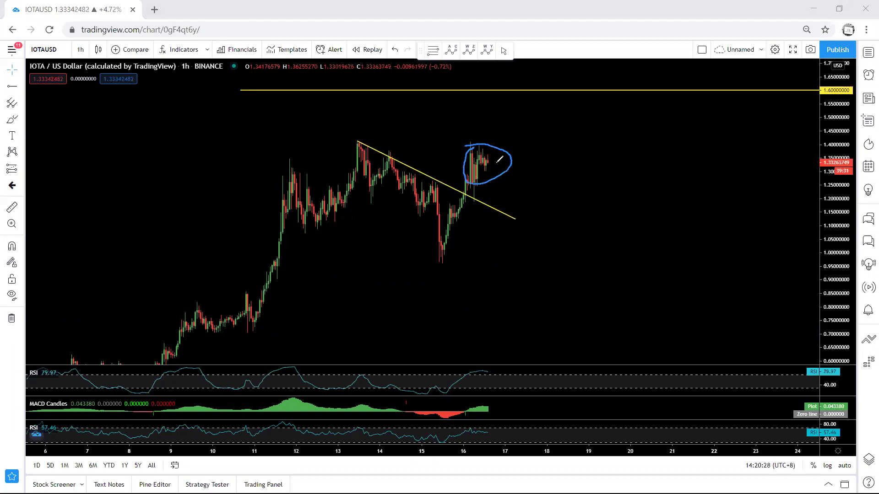
key(ctrl+z)
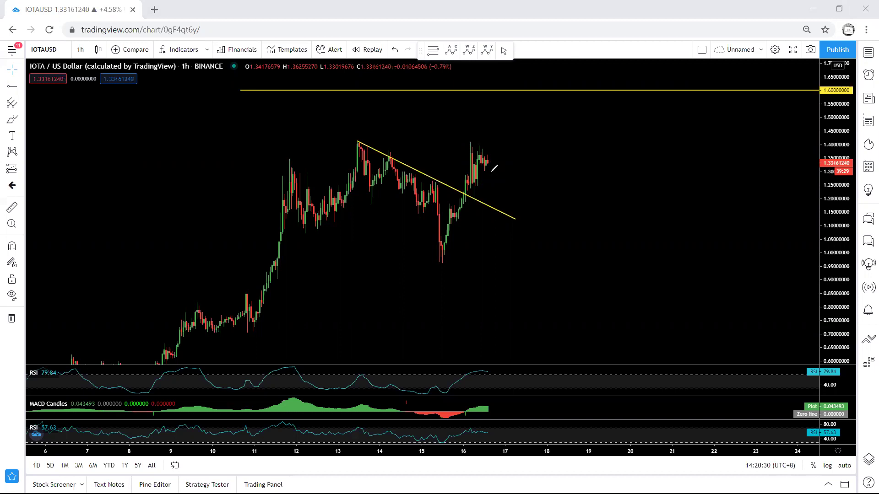
- Sketch rising and falling moves from the latest 1-hour candles with lines along the peaks and the recent low, and erase them
mouse_move(485, 187)
mouse_down()
mouse_move(500, 134)
mouse_move(489, 136)
mouse_move(520, 136)
mouse_up()
mouse_move(457, 143)
mouse_down()
mouse_move(490, 144)
mouse_move(516, 183)
mouse_move(533, 252)
mouse_move(523, 250)
mouse_up()
drag(358, 140, 477, 142)
drag(444, 259, 531, 259)
key(Escape)
drag(300, 133, 312, 132)
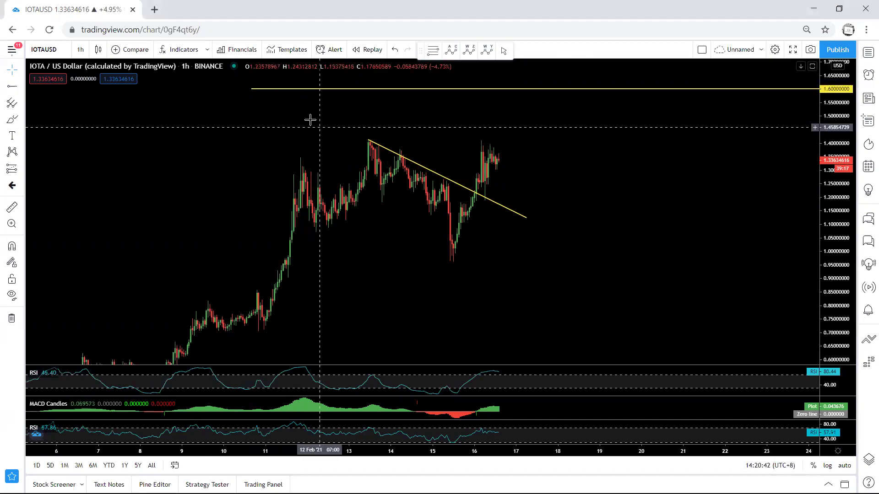